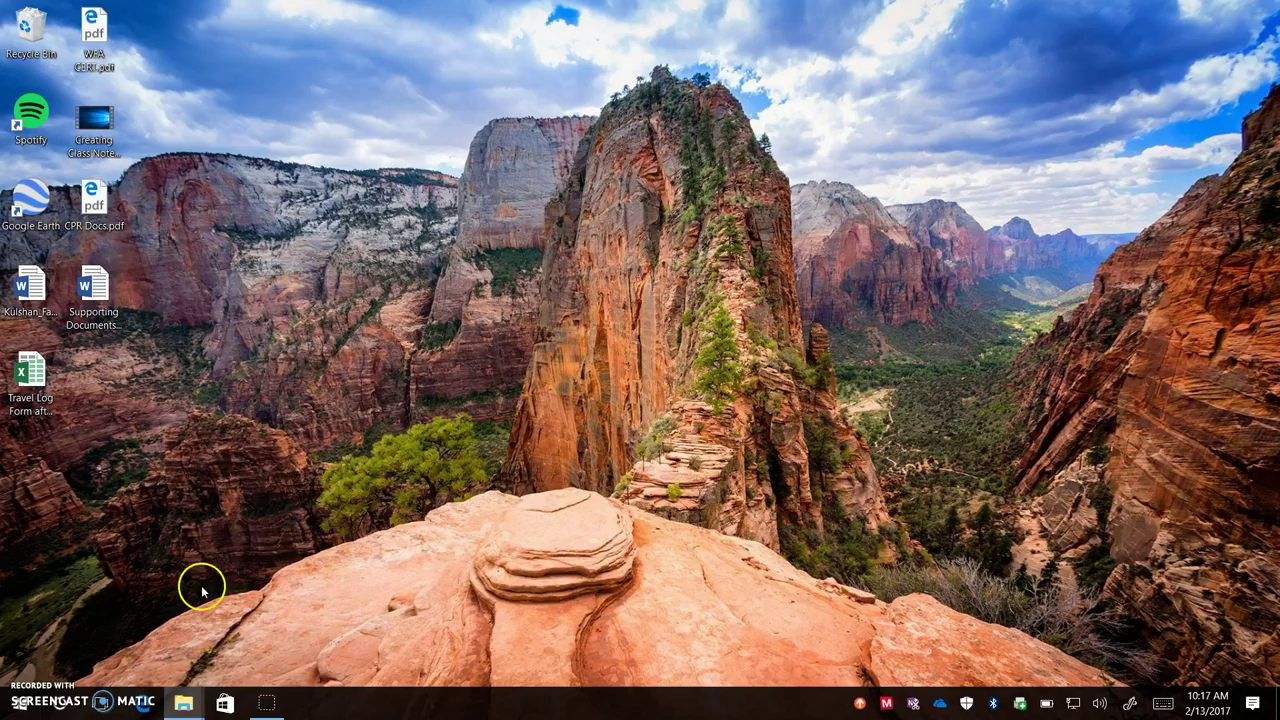
- Launch OneNote 2016 and switch to the US History, Period 2, 2016 notebook
{"action": "left_click", "coordinate": [24, 704]}
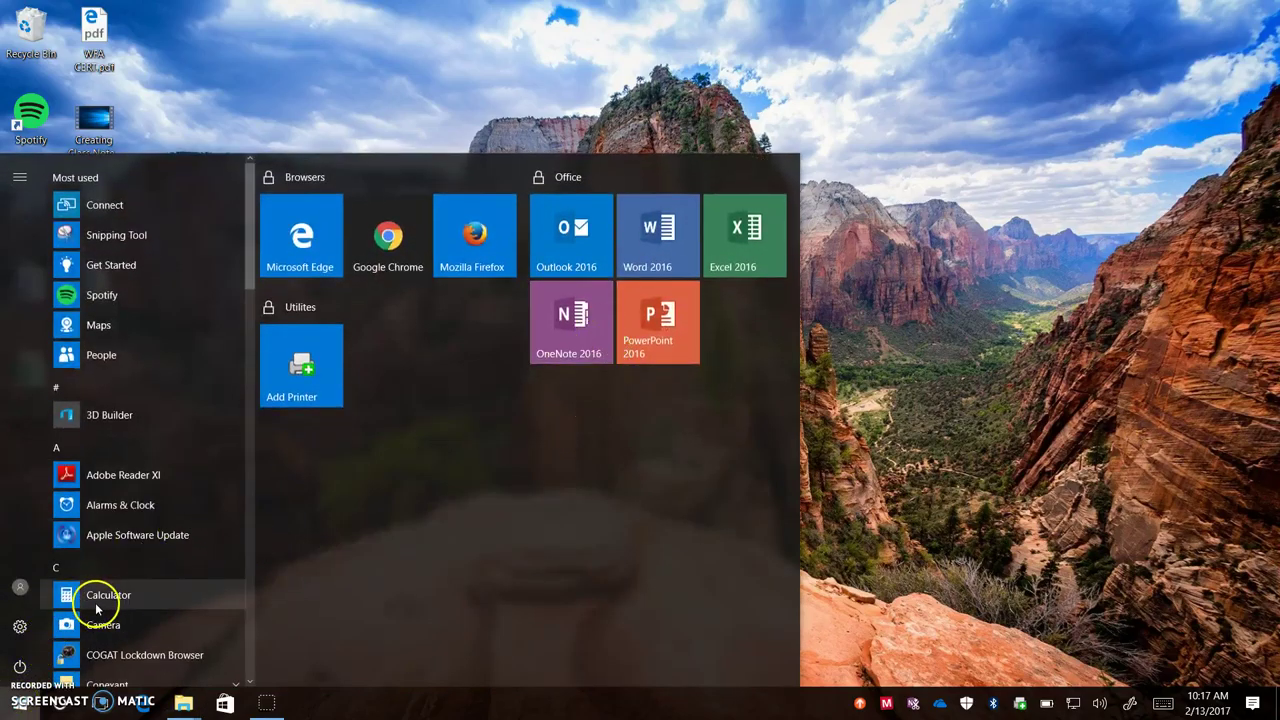
{"action": "left_click", "coordinate": [576, 350]}
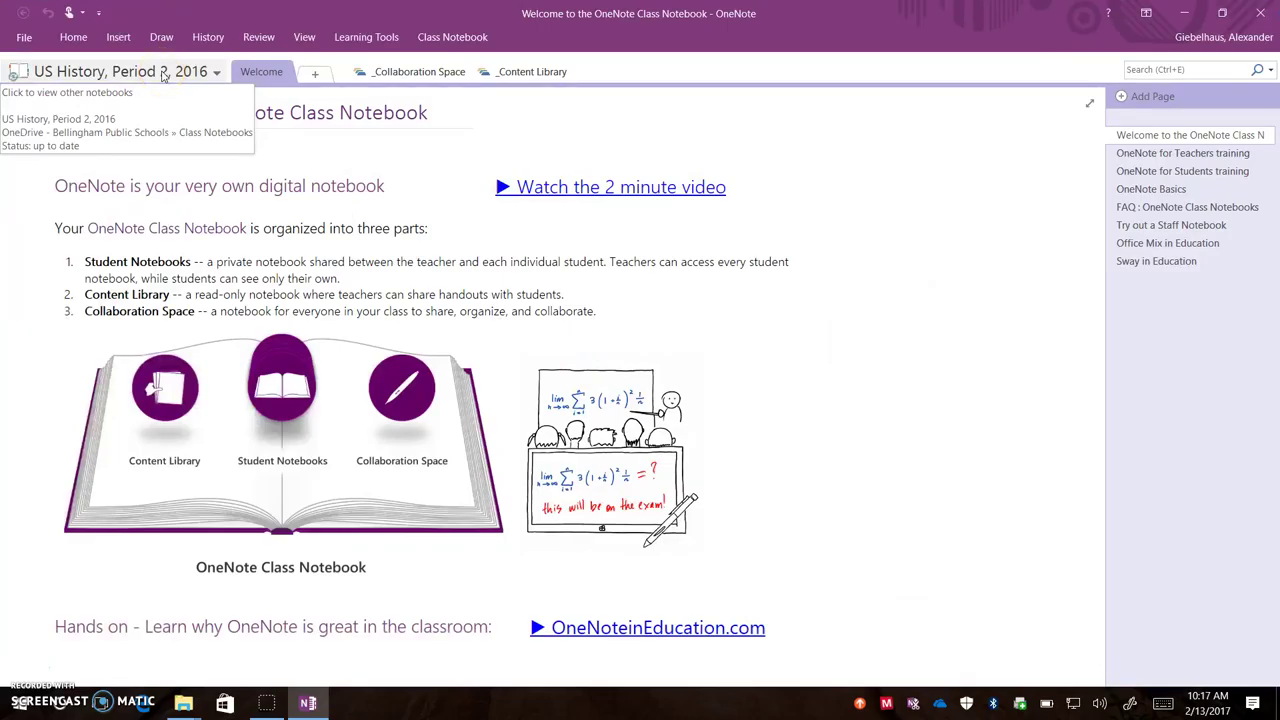
{"action": "left_click", "coordinate": [162, 76]}
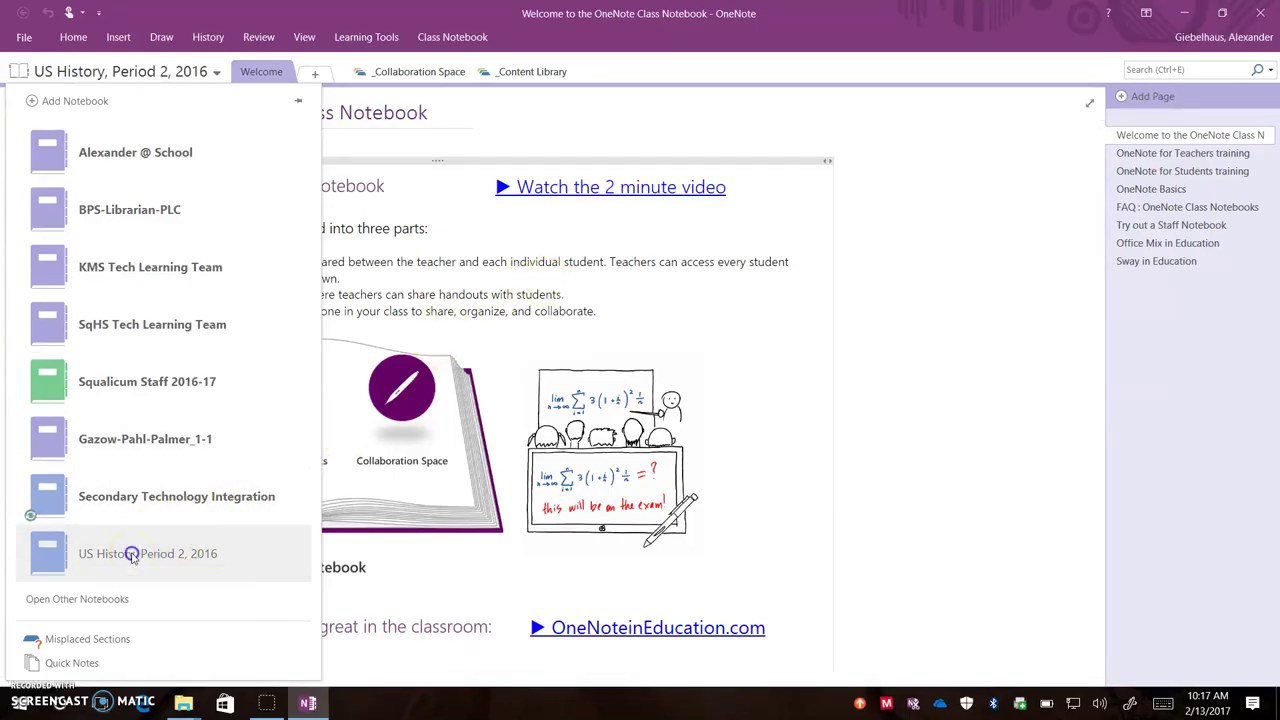
{"action": "left_click", "coordinate": [133, 558]}
- Reopen and dismiss the notebook list, then clear the table selection on the page
{"action": "left_click", "coordinate": [187, 76]}
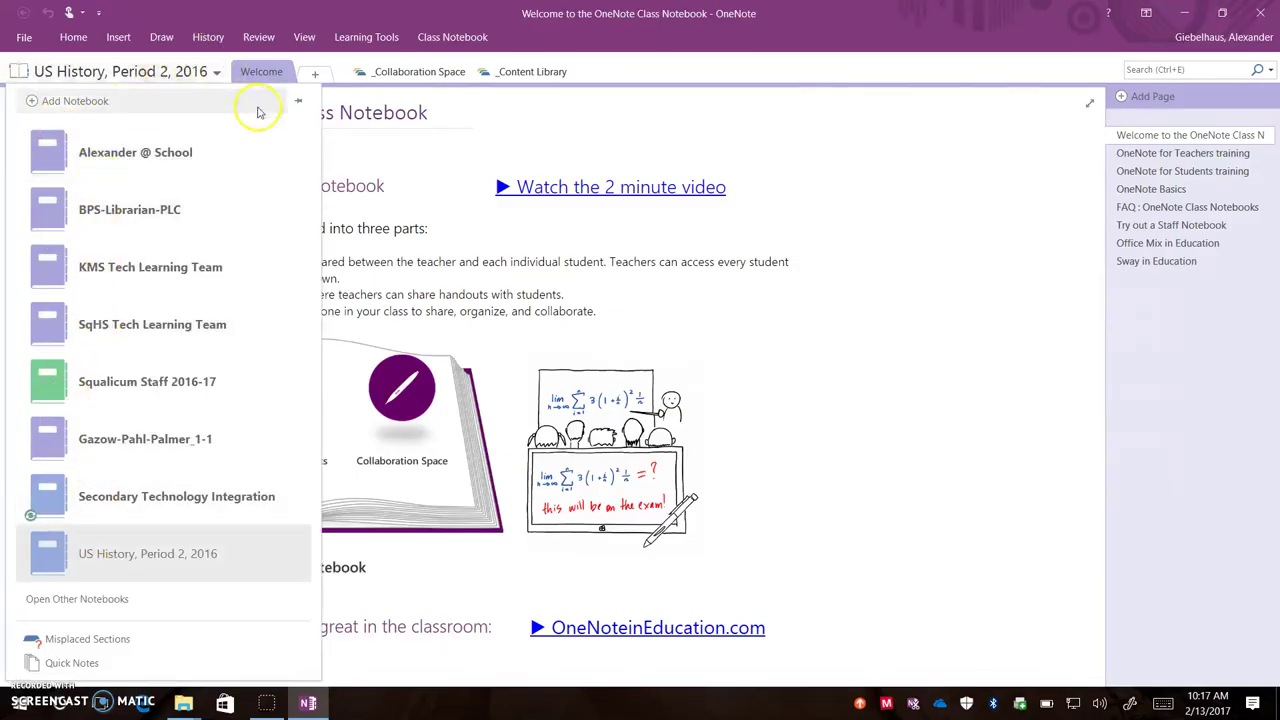
{"action": "left_click", "coordinate": [440, 158]}
{"action": "left_click", "coordinate": [899, 212]}
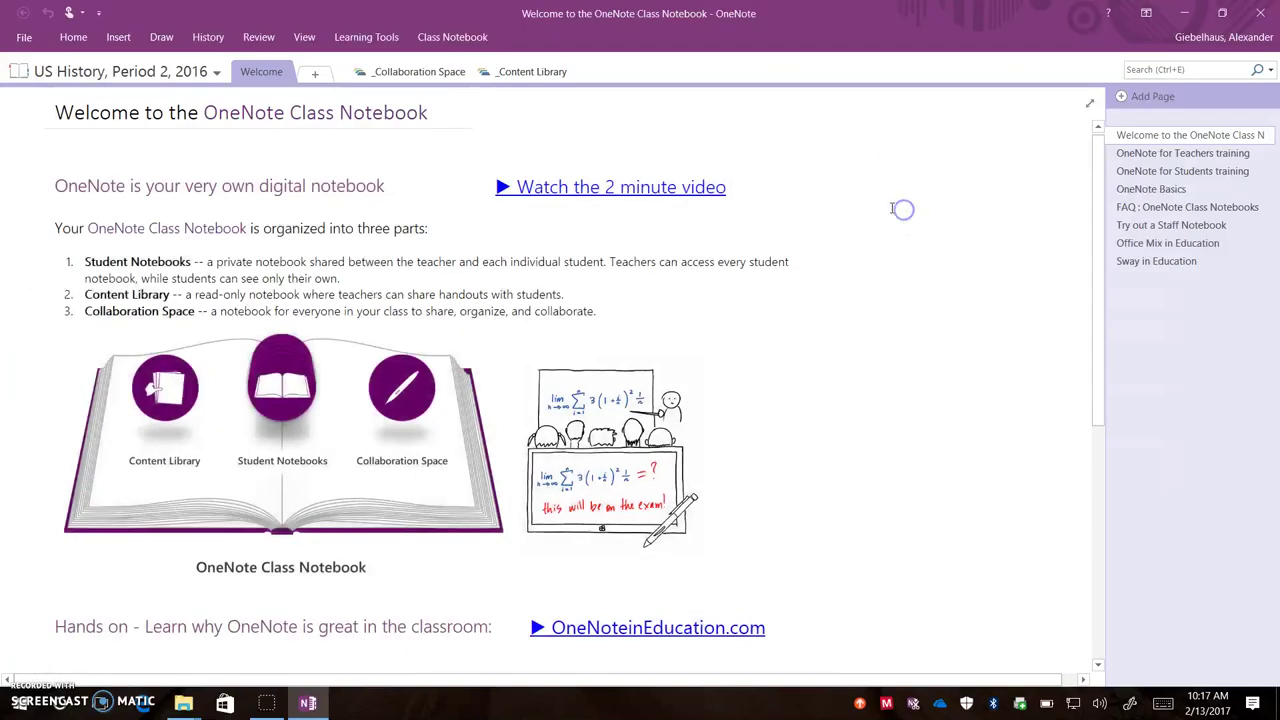
- Close OneNote 2016 and bring up the Start menu to launch the browser
{"action": "left_click", "coordinate": [1268, 10]}
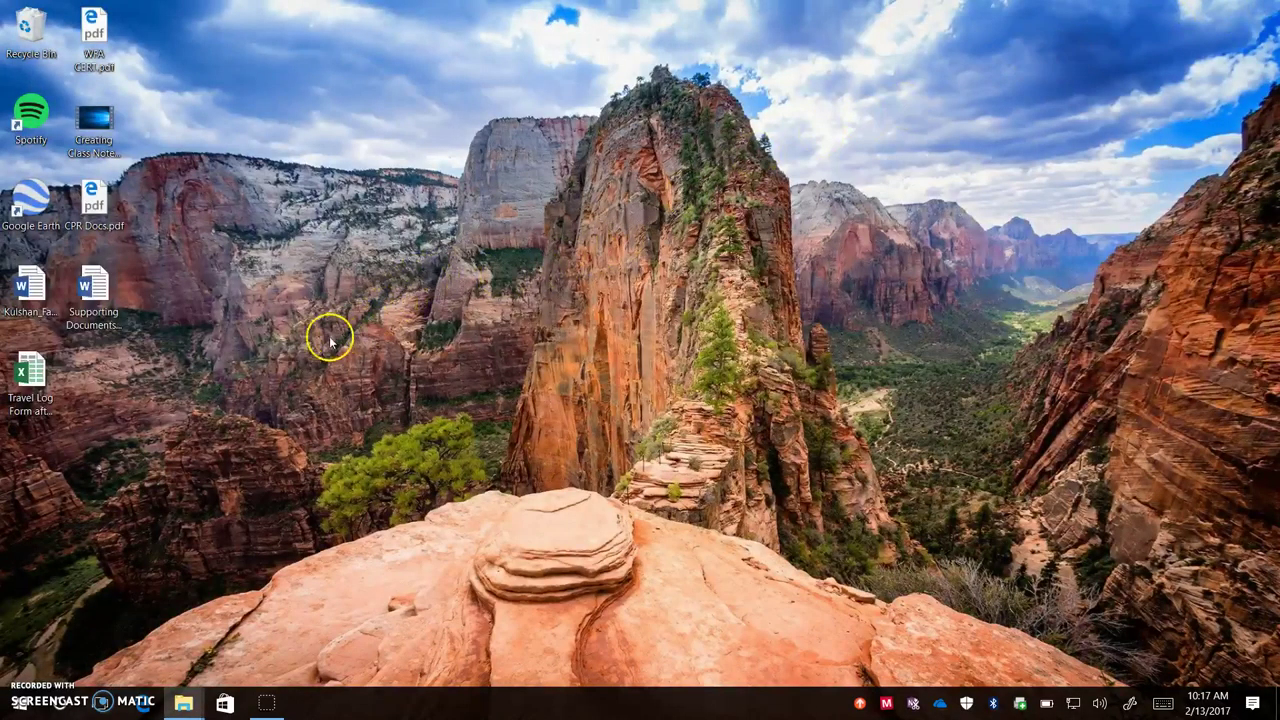
{"action": "left_click", "coordinate": [36, 712]}
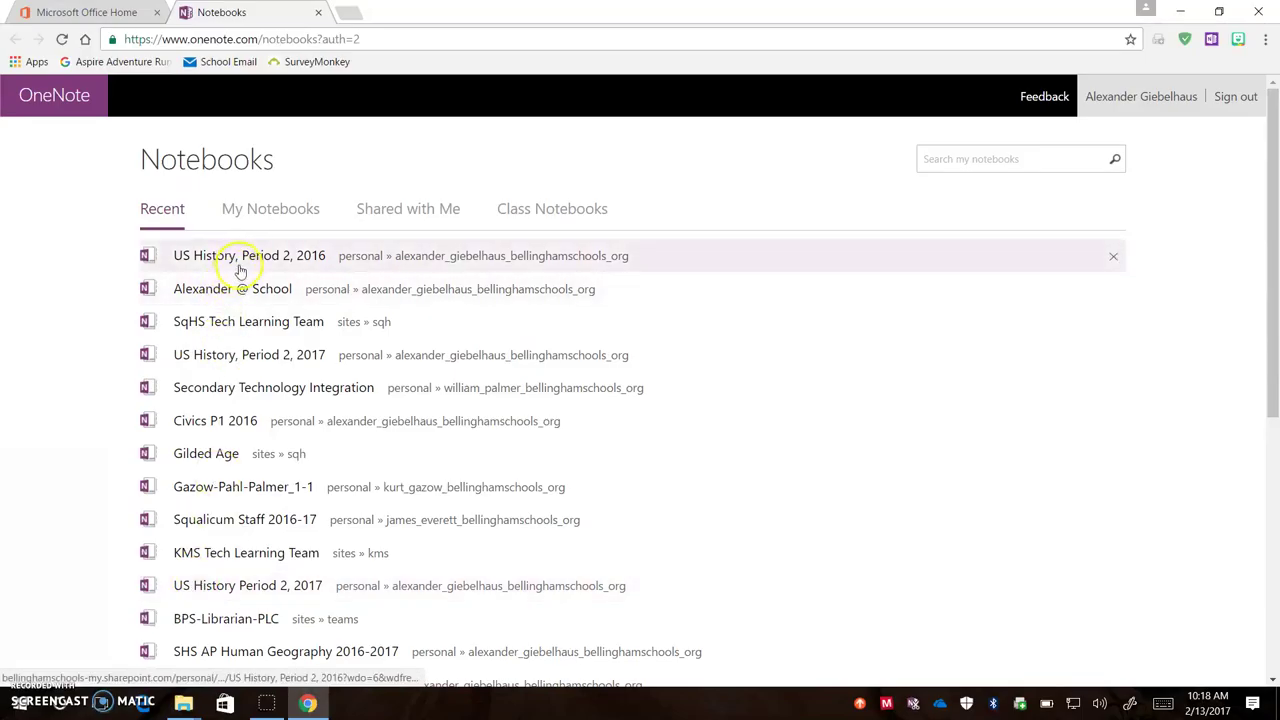
- Browse My Notebooks, Shared with Me, Class Notebooks and Recent, then open US History, Period 2, 2016
{"action": "left_click", "coordinate": [260, 216]}
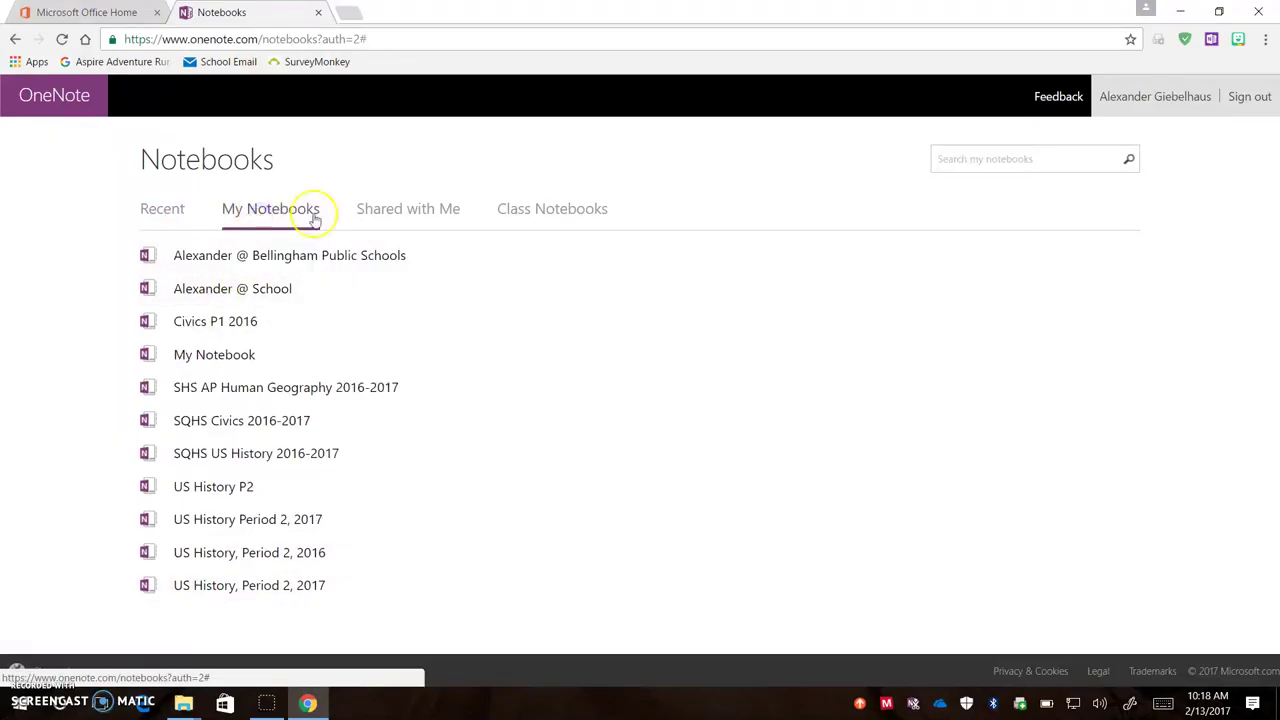
{"action": "left_click", "coordinate": [369, 218]}
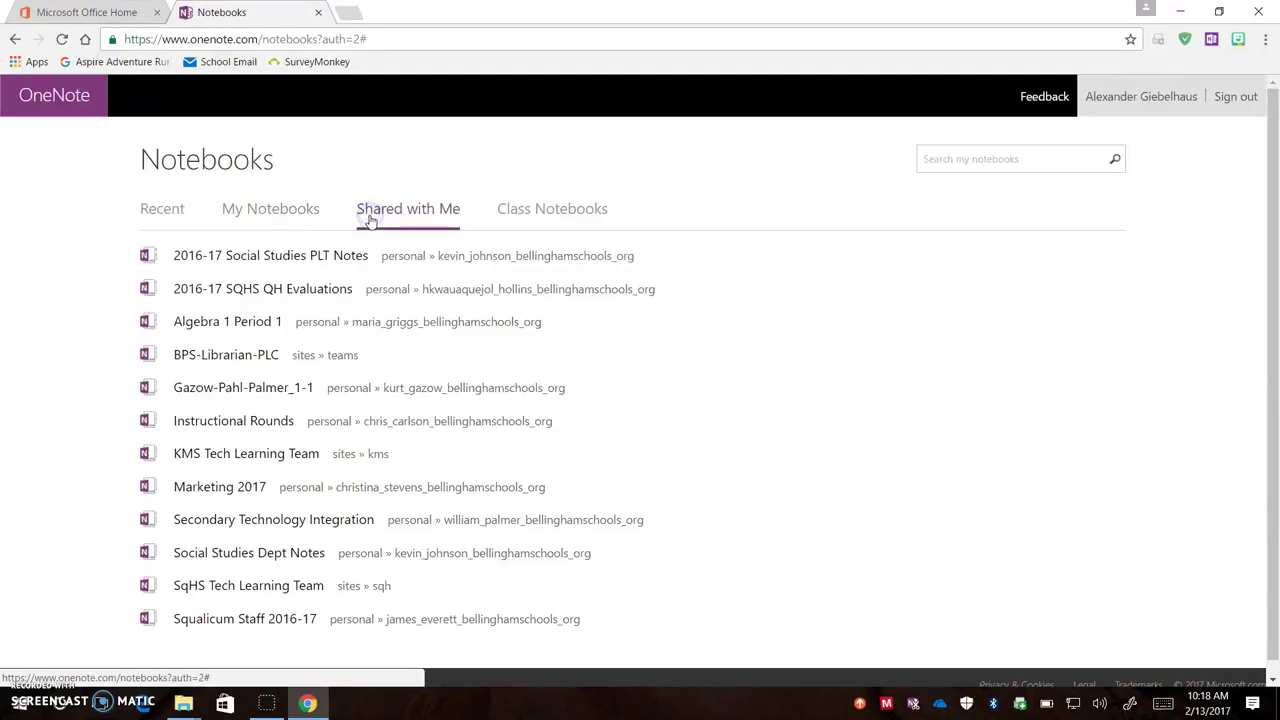
{"action": "left_click", "coordinate": [528, 216]}
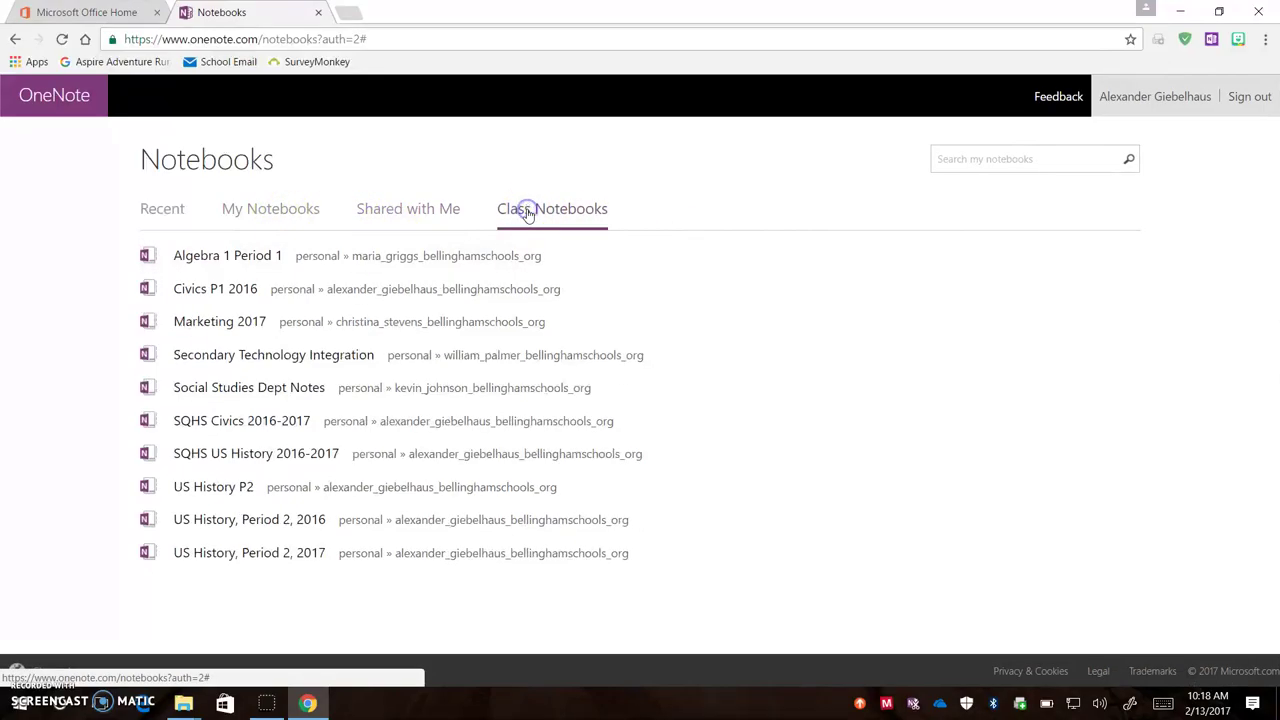
{"action": "left_click", "coordinate": [155, 219]}
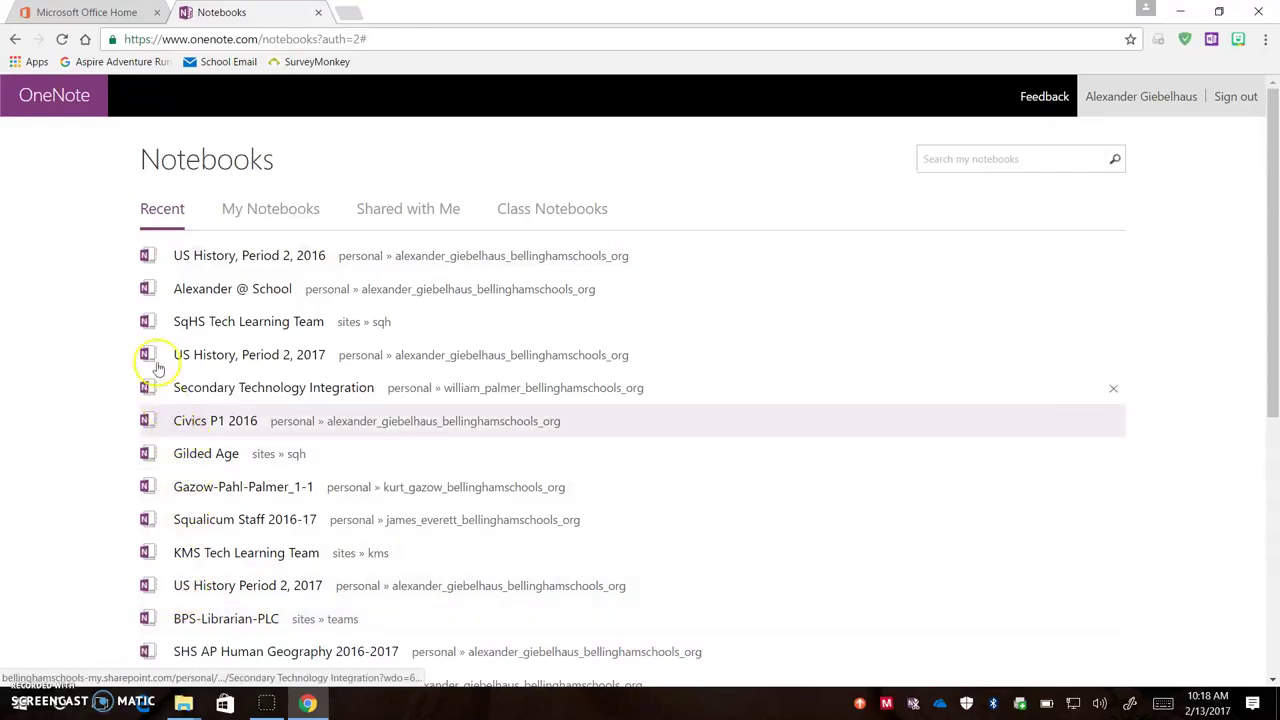
{"action": "left_click", "coordinate": [203, 258]}
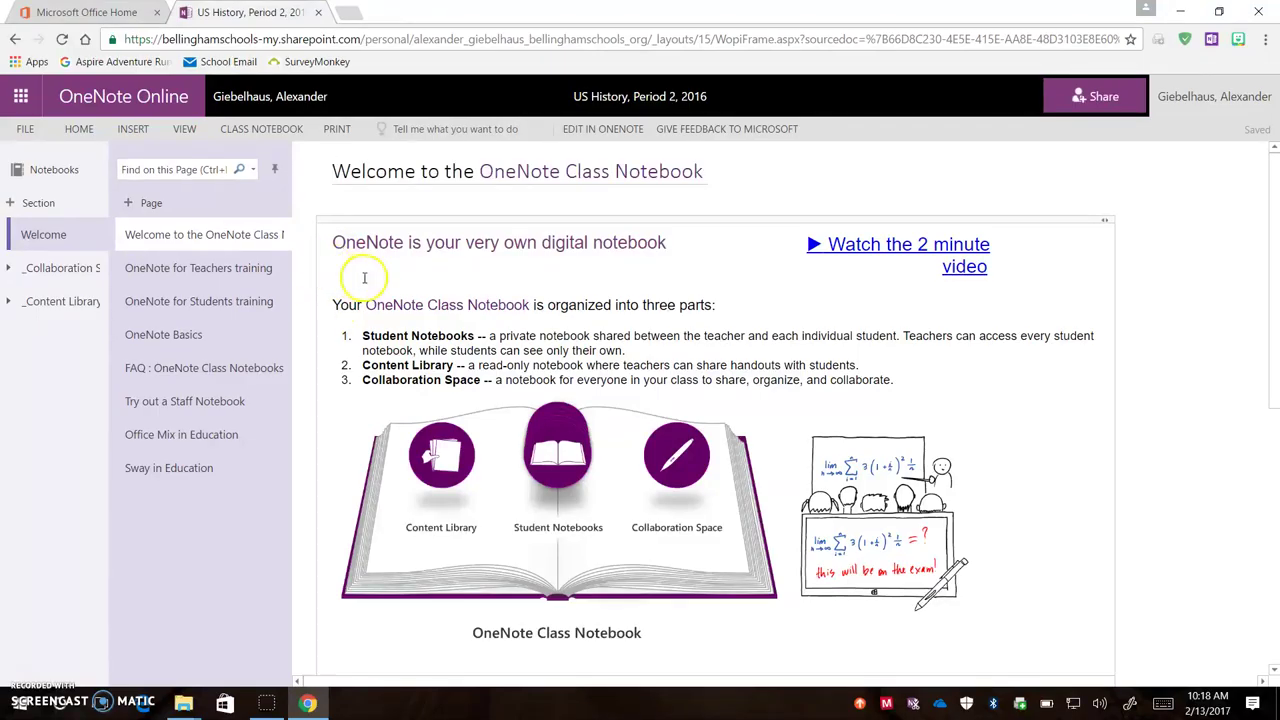
- Open the notebook in desktop OneNote 2016, allowing Chrome to launch the application
{"action": "left_click", "coordinate": [604, 129]}
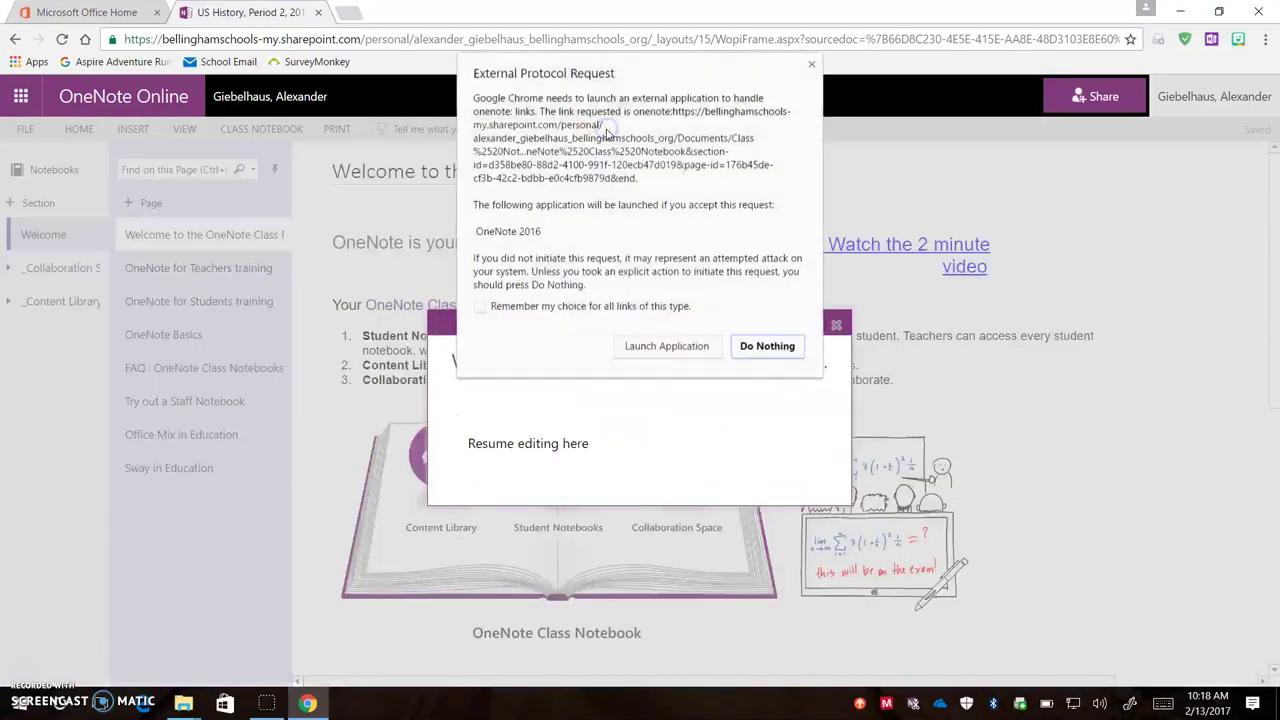
{"action": "left_click", "coordinate": [655, 344]}
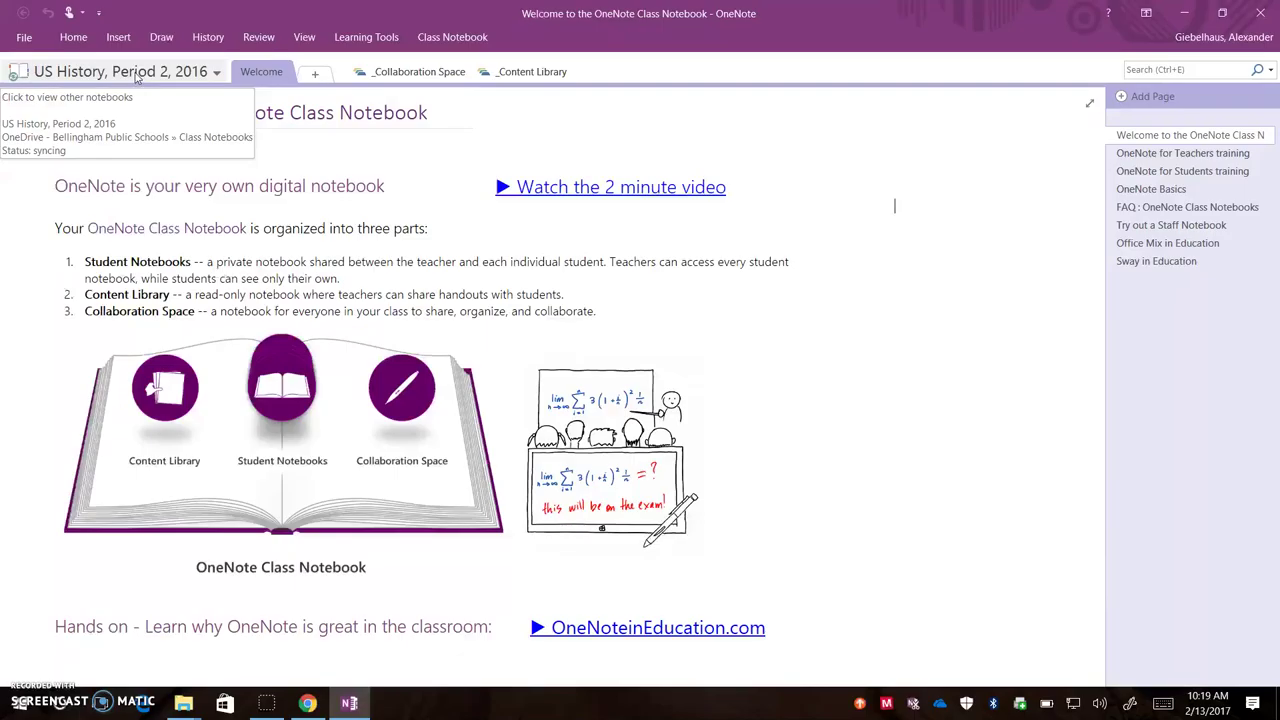
{"action": "left_click", "coordinate": [330, 210]}
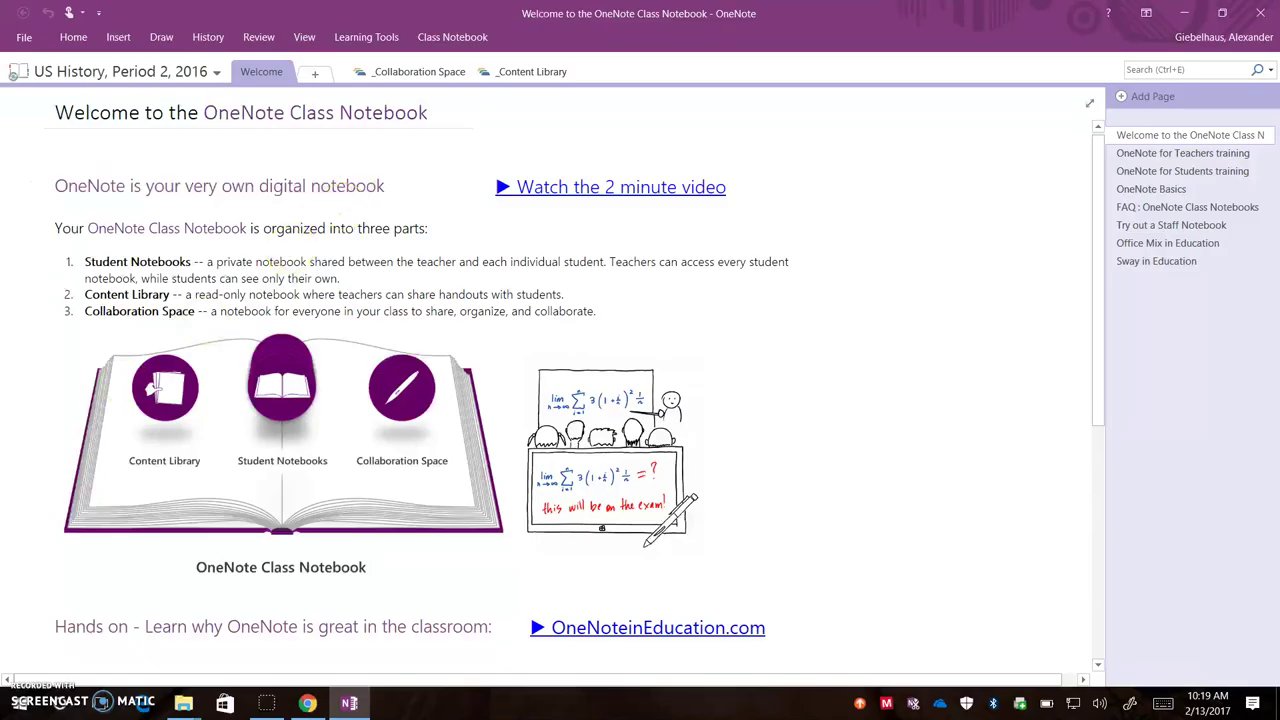
{"action": "key", "text": "super"}
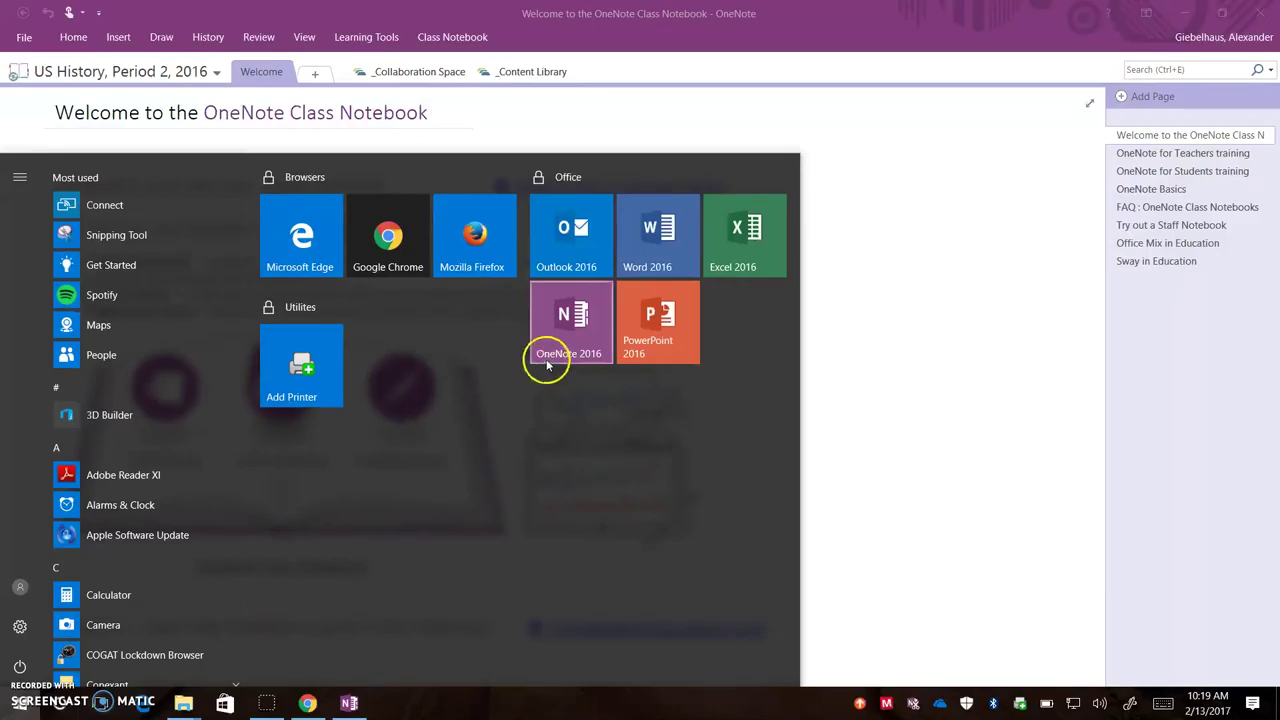
{"action": "left_click", "coordinate": [826, 389]}
{"action": "left_click", "coordinate": [88, 71]}
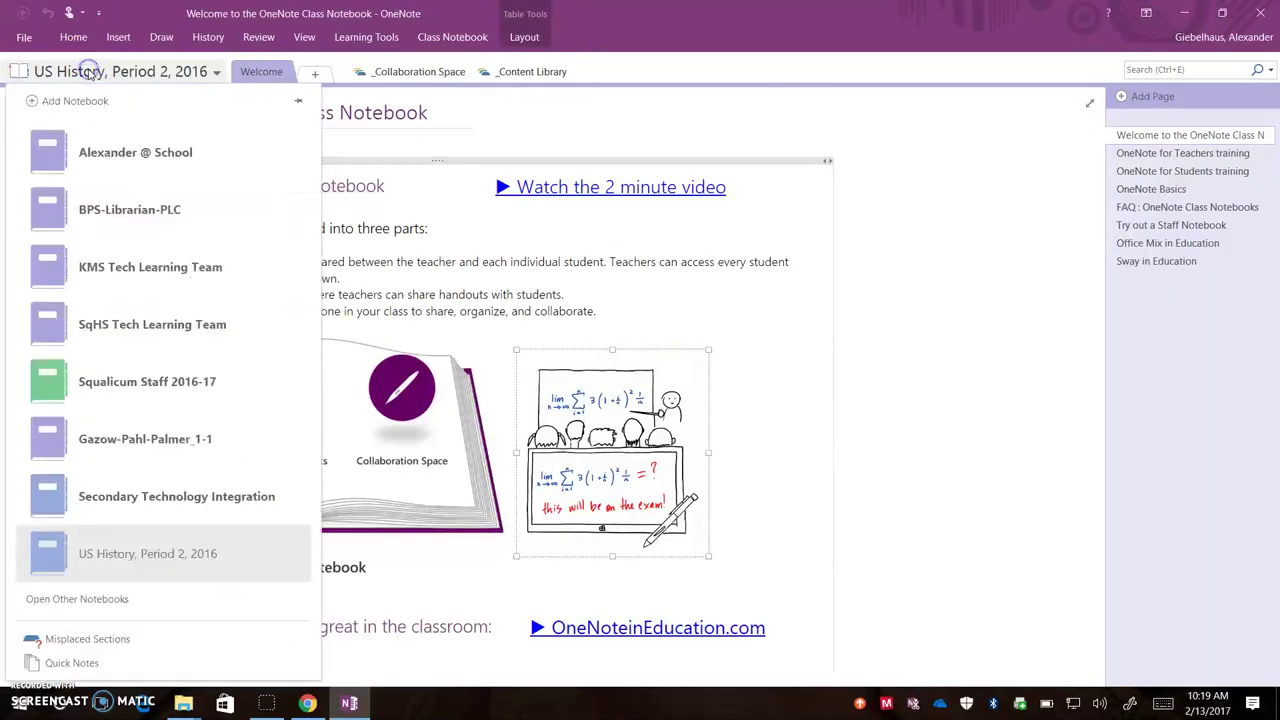
{"action": "left_click", "coordinate": [91, 75]}
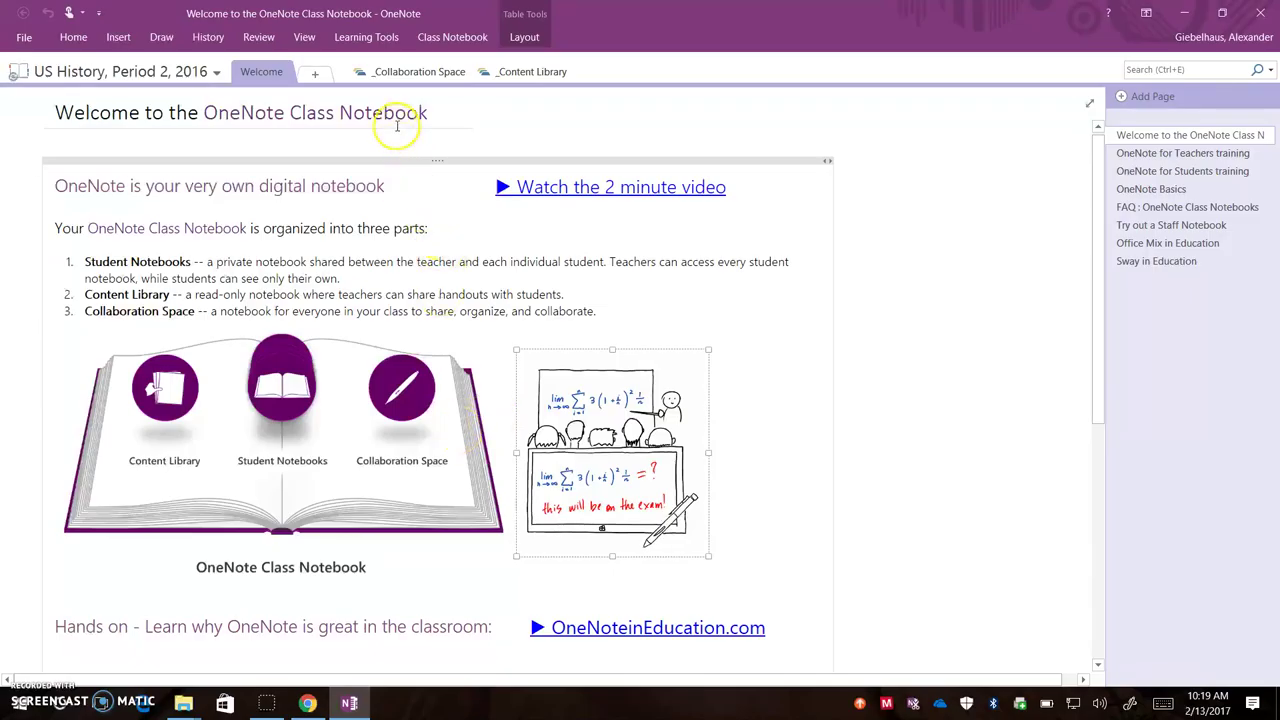
- Return to Chrome and dismiss the 'All done' notice on the Welcome page
{"action": "left_click", "coordinate": [307, 703]}
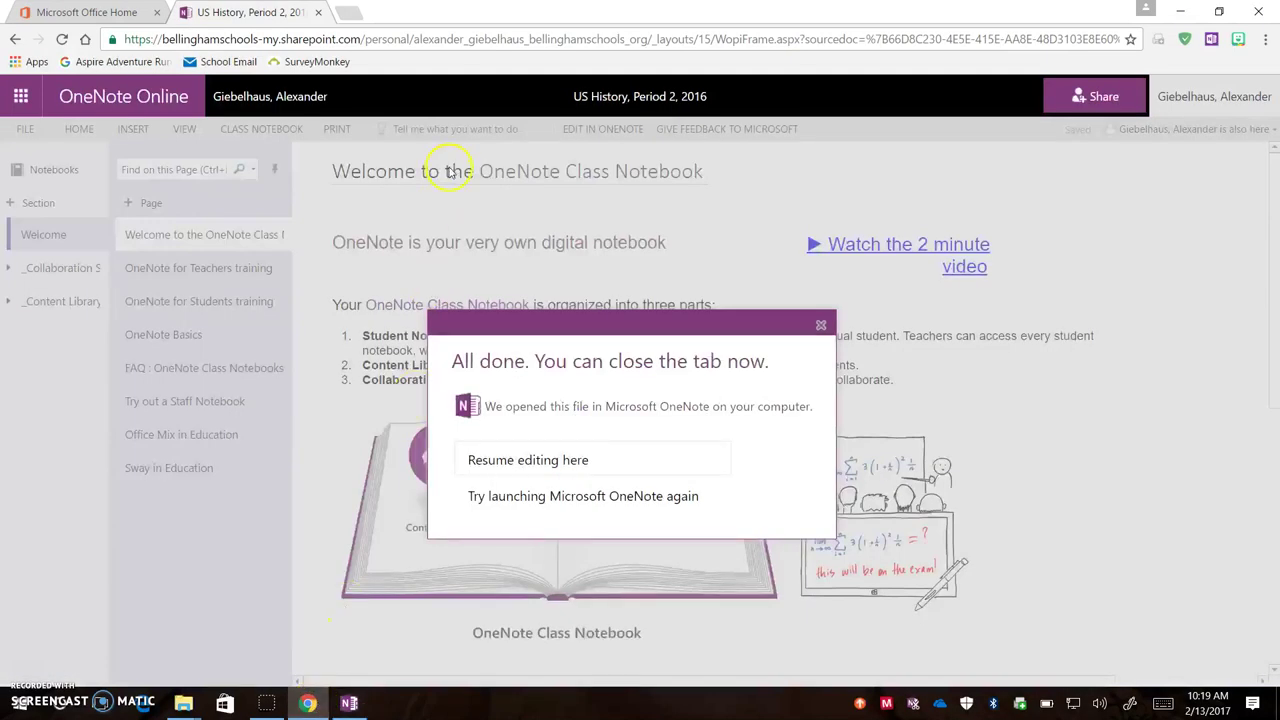
{"action": "left_click", "coordinate": [821, 325]}
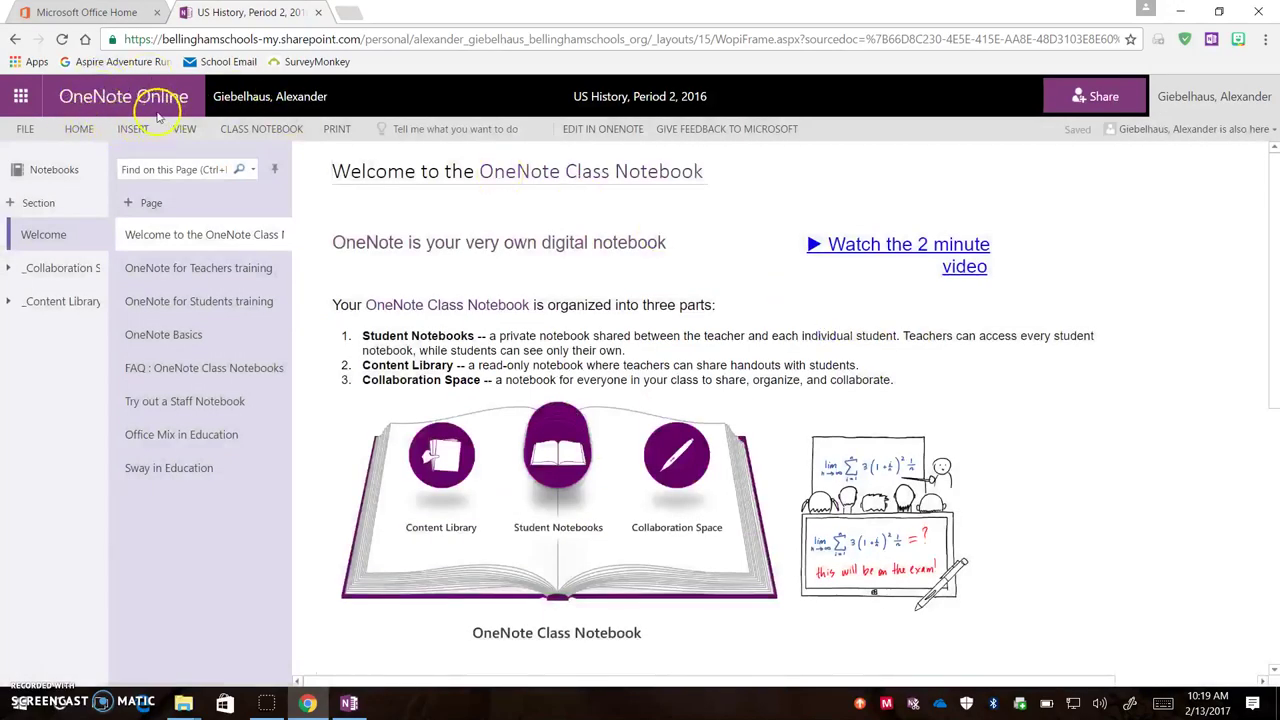